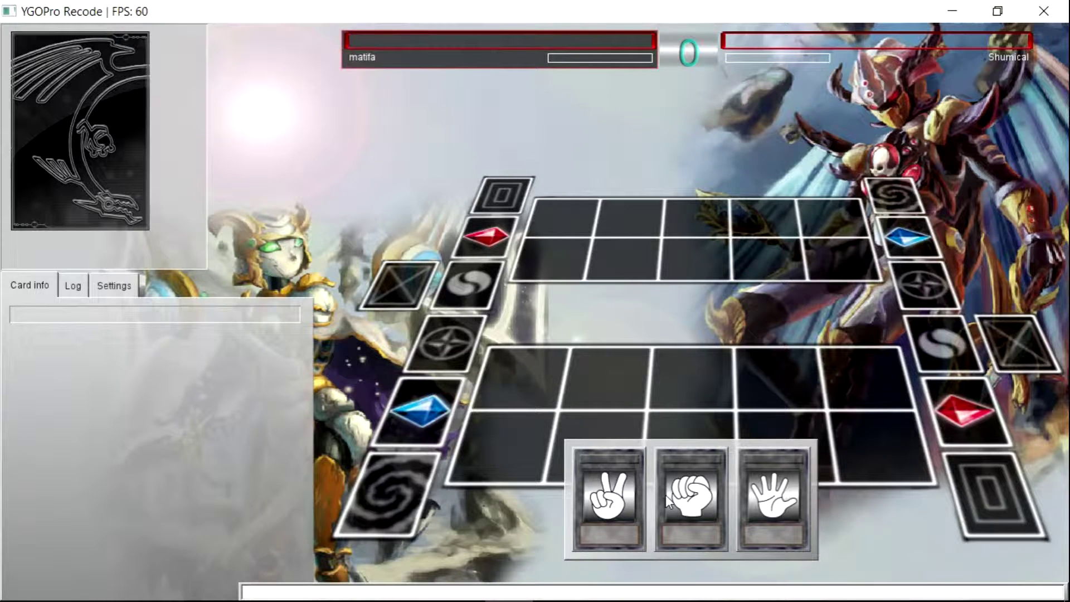
Play rock, paper, then rock to settle the start, and select Allure of Darkness in hand
click(666, 495)
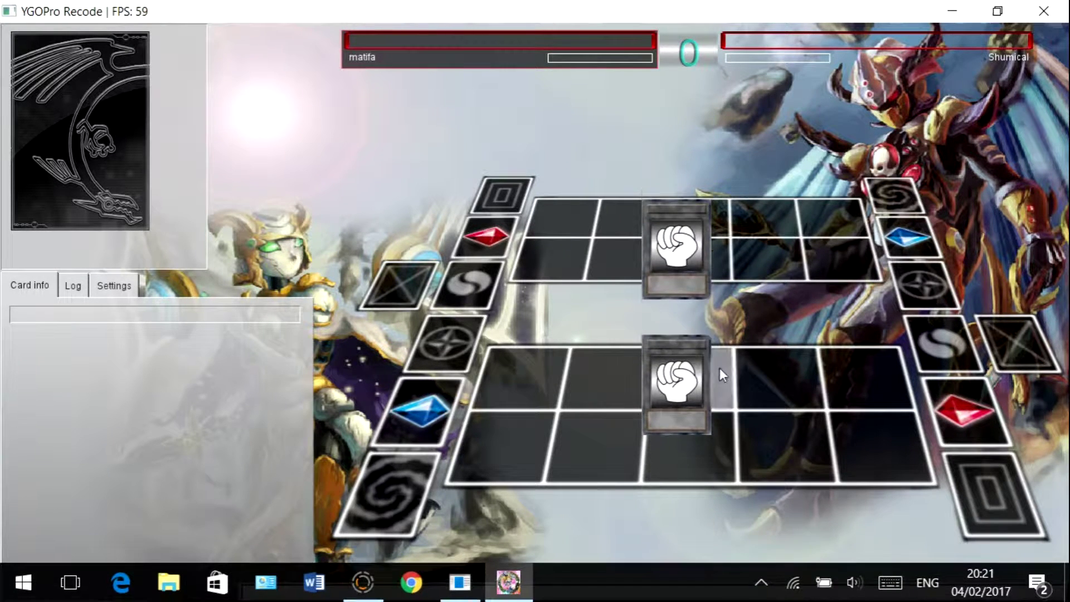
click(761, 478)
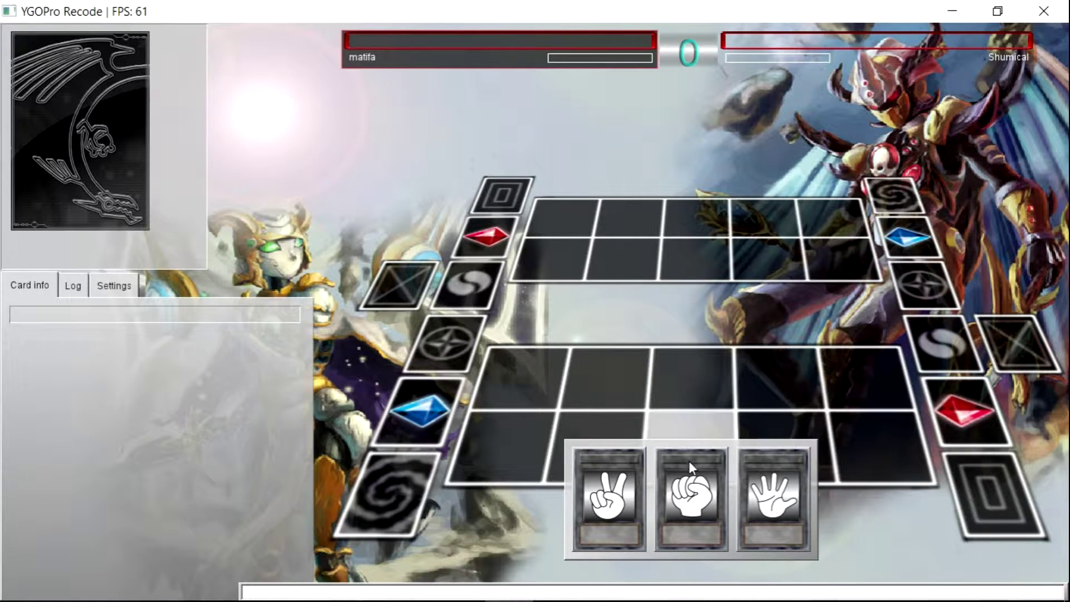
click(689, 468)
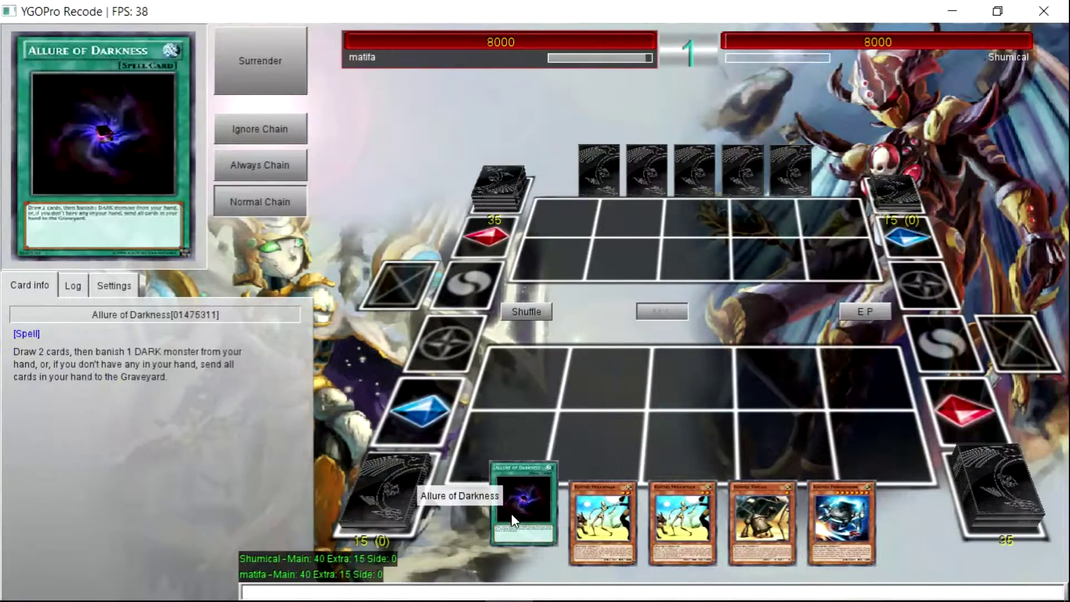
click(510, 514)
Activate Allure of Darkness and send 'oops' in the duel chat
click(544, 474)
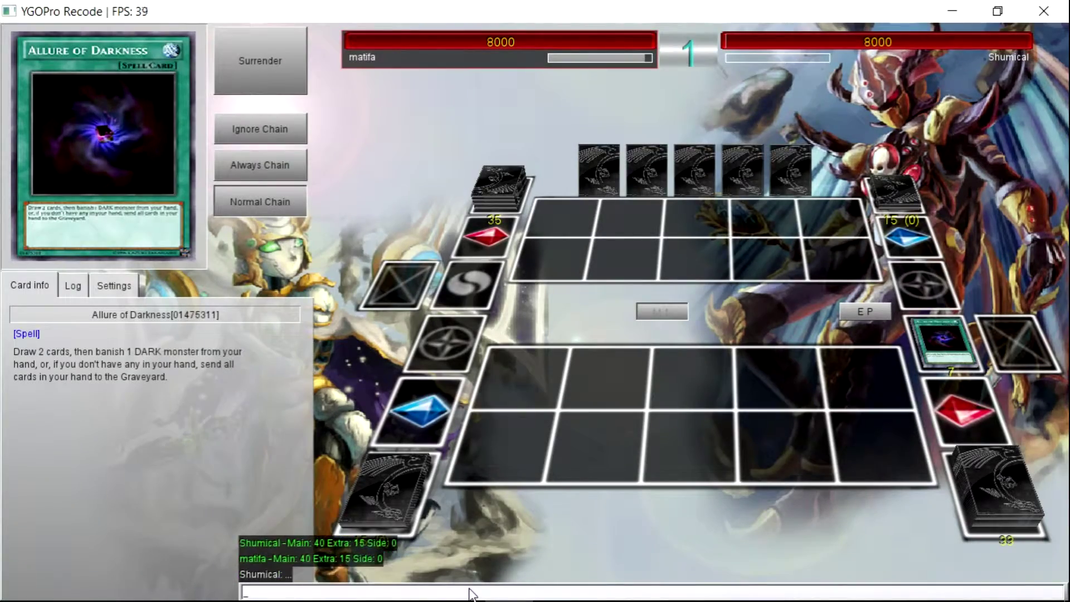
text(s)
key(Return)
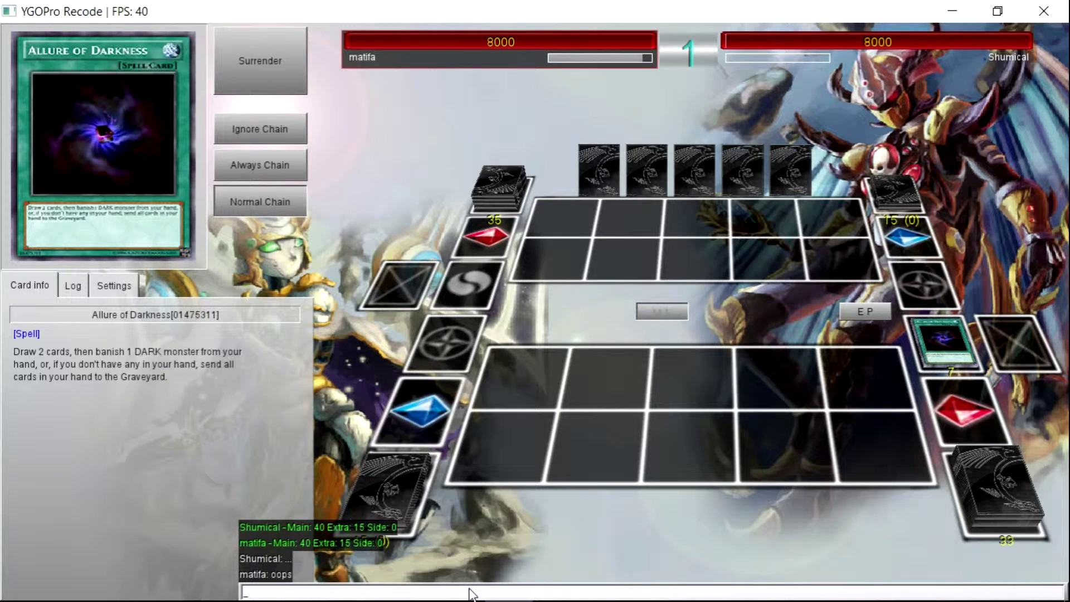
Send a '...' reply in the duel chat
key(Return)
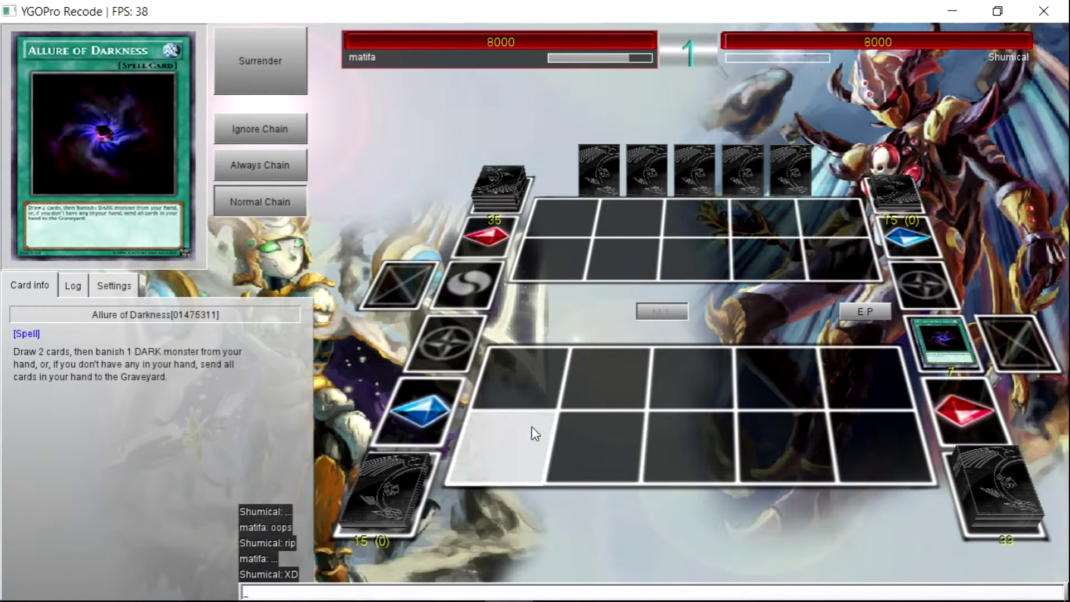
text(lol gg)
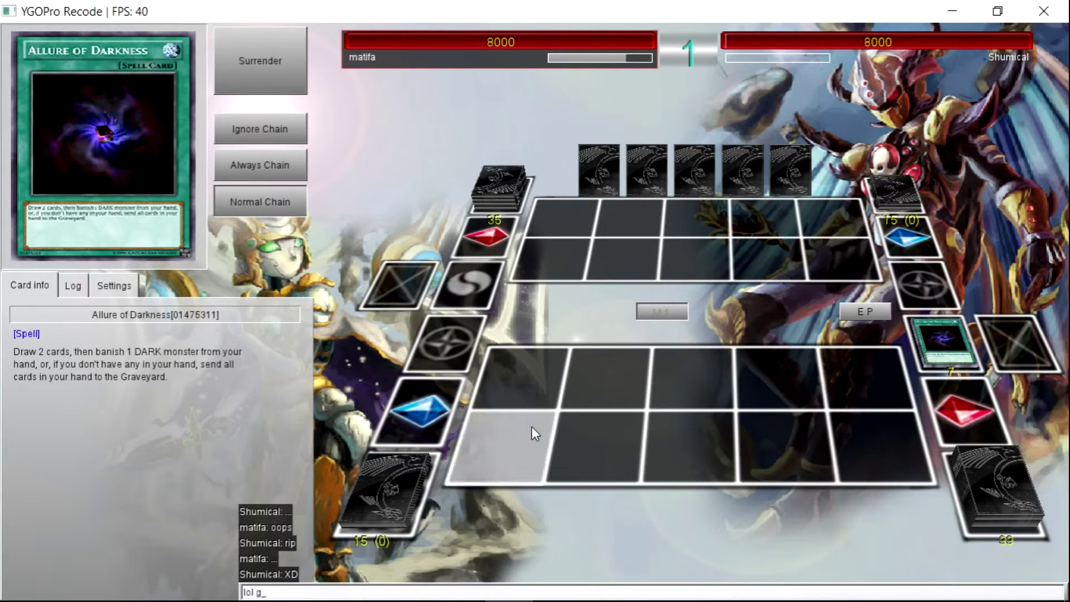